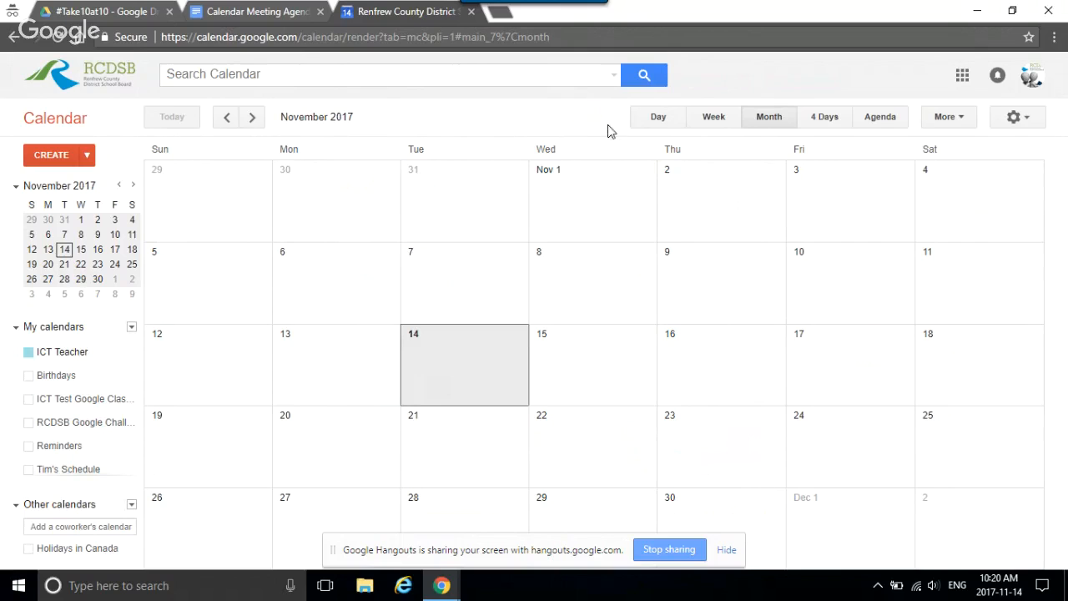
# - Preview the calendar in the Day and Week layouts, and return to the Month layout
pyautogui.click(662, 126)
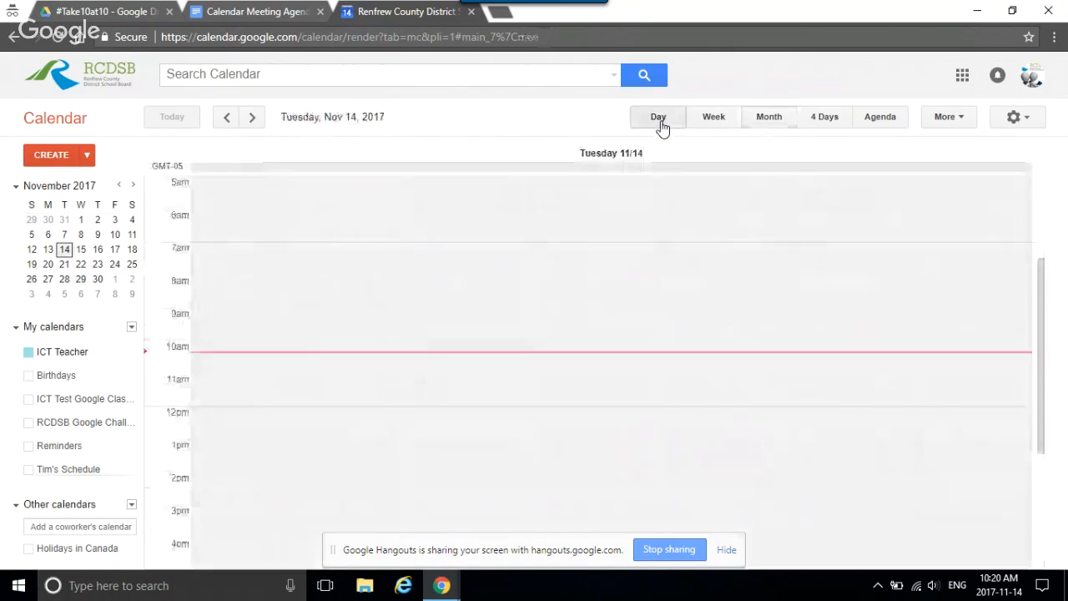
pyautogui.click(707, 121)
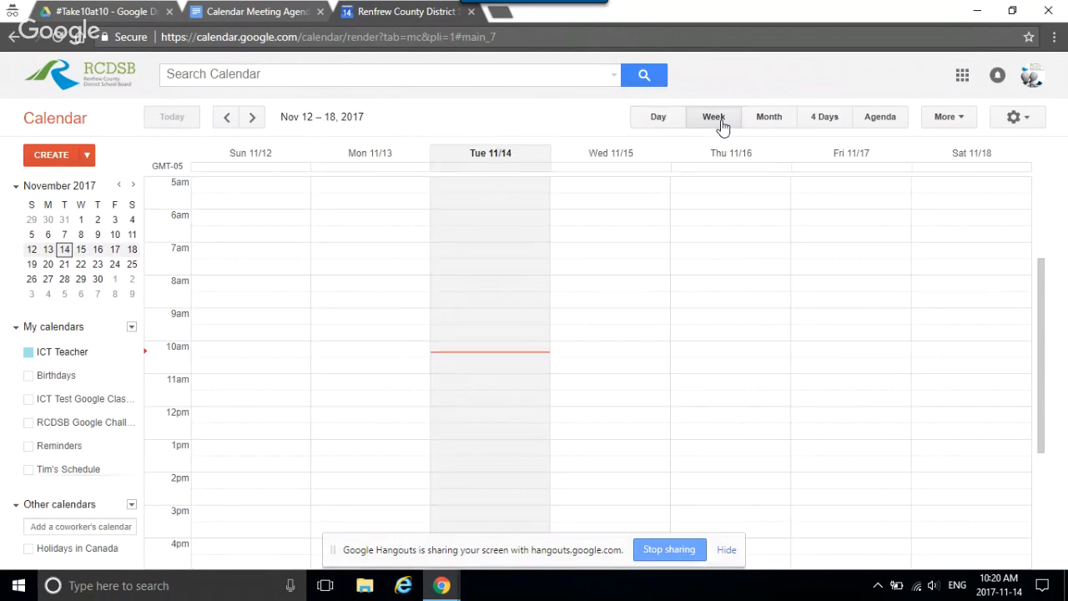
pyautogui.click(773, 121)
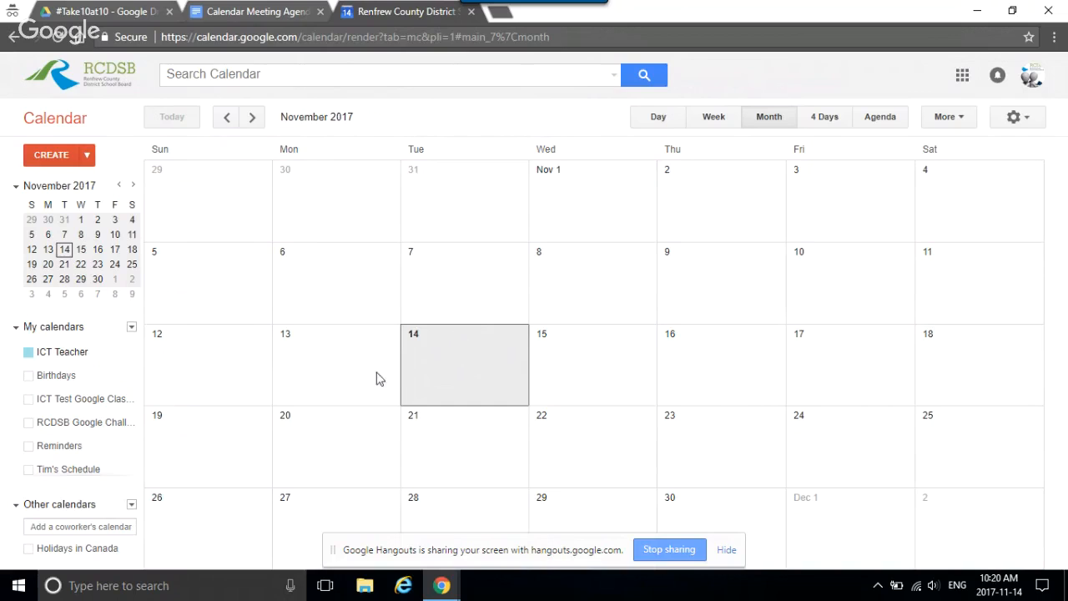
# - Start an event titled "SIP Planning Meeting" on Tuesday, November 14 and open its full editing page
pyautogui.click(460, 361)
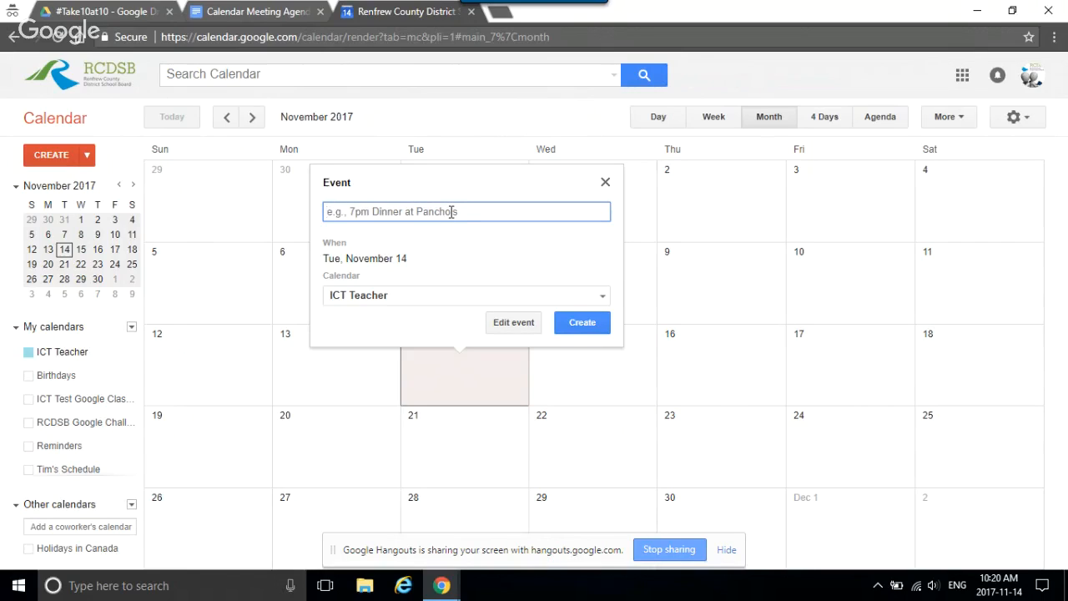
pyautogui.write('SIP Planning')
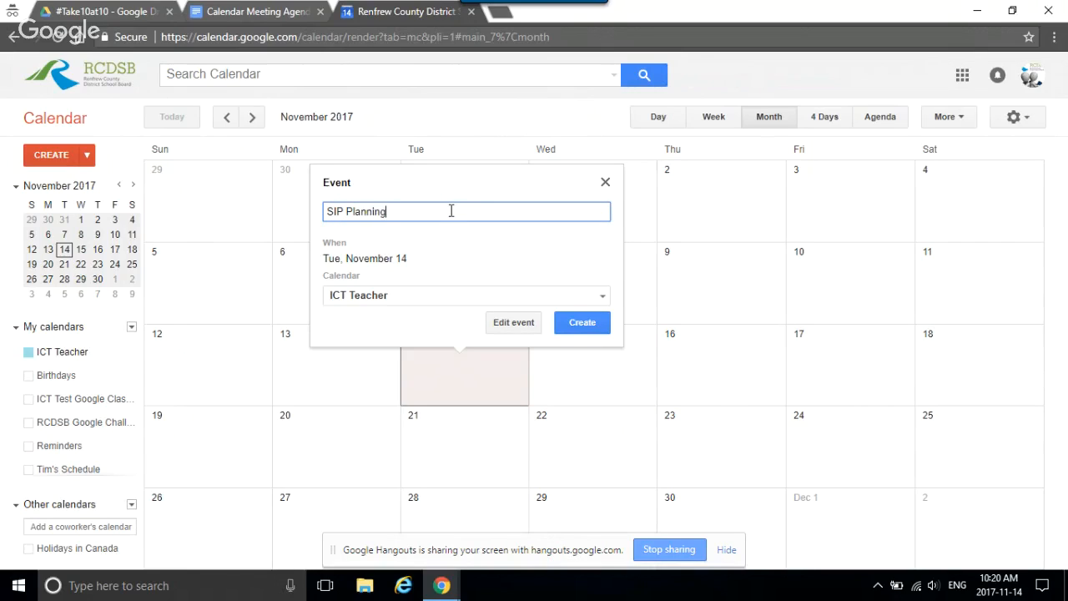
pyautogui.write(' Meeting')
pyautogui.click(513, 324)
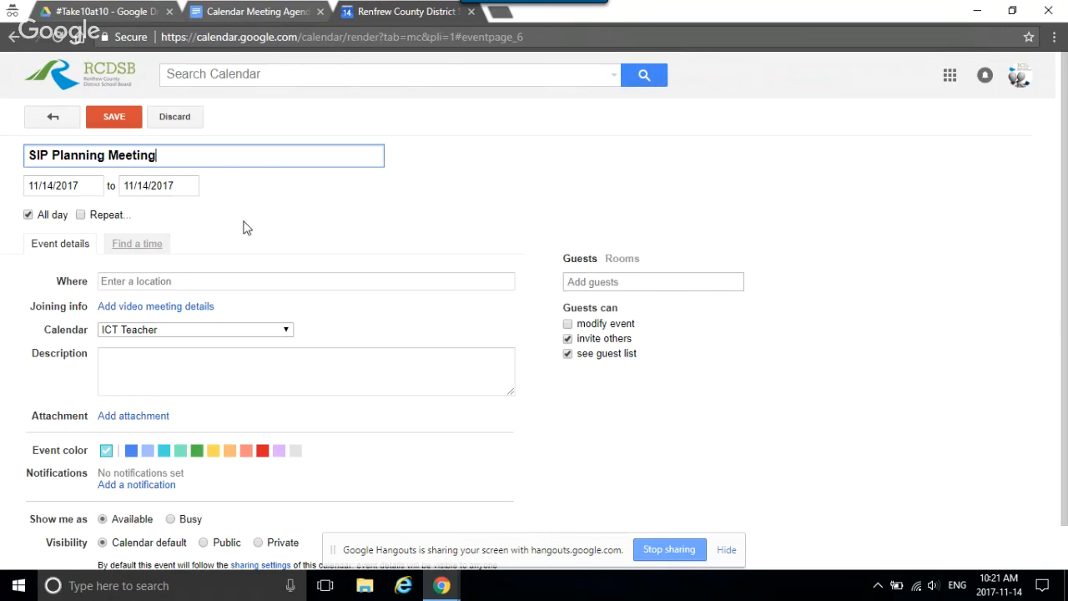
# - Turn off the all-day option for the event and set its start time to 11:30am
pyautogui.click(29, 216)
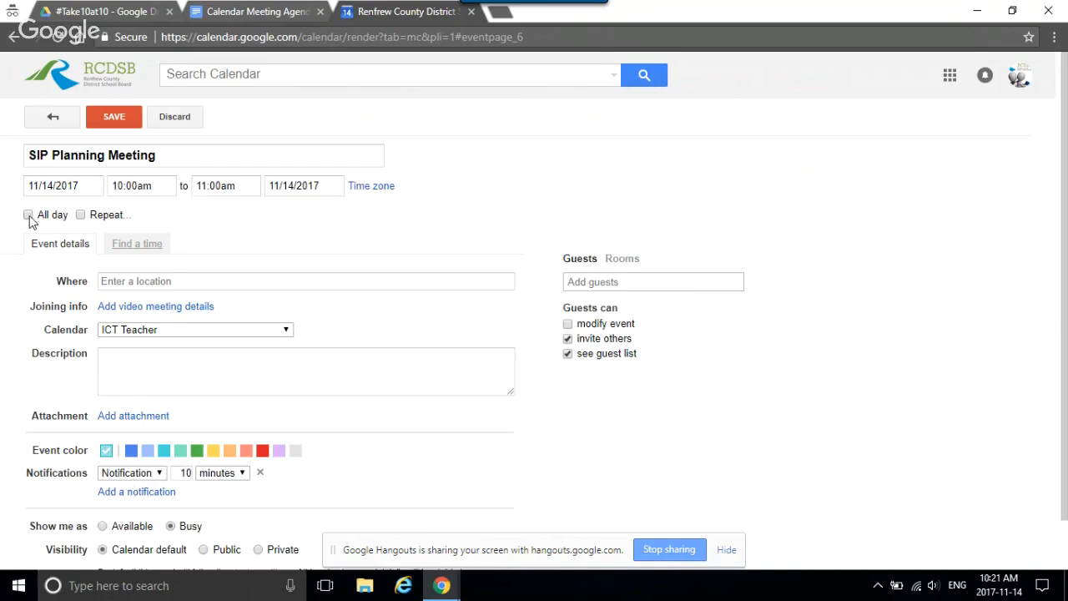
pyautogui.click(141, 183)
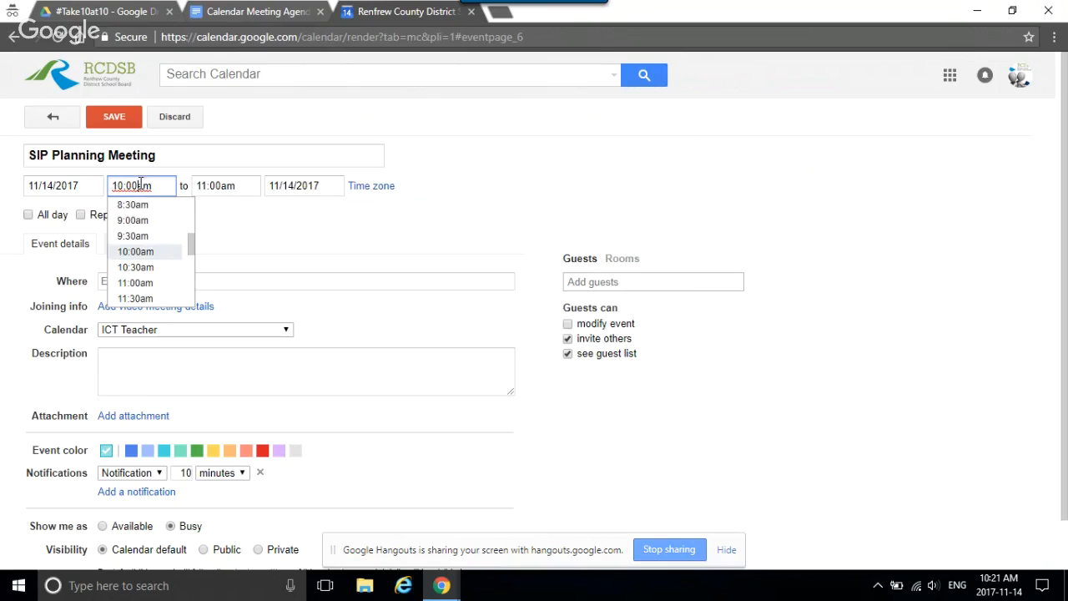
pyautogui.click(133, 298)
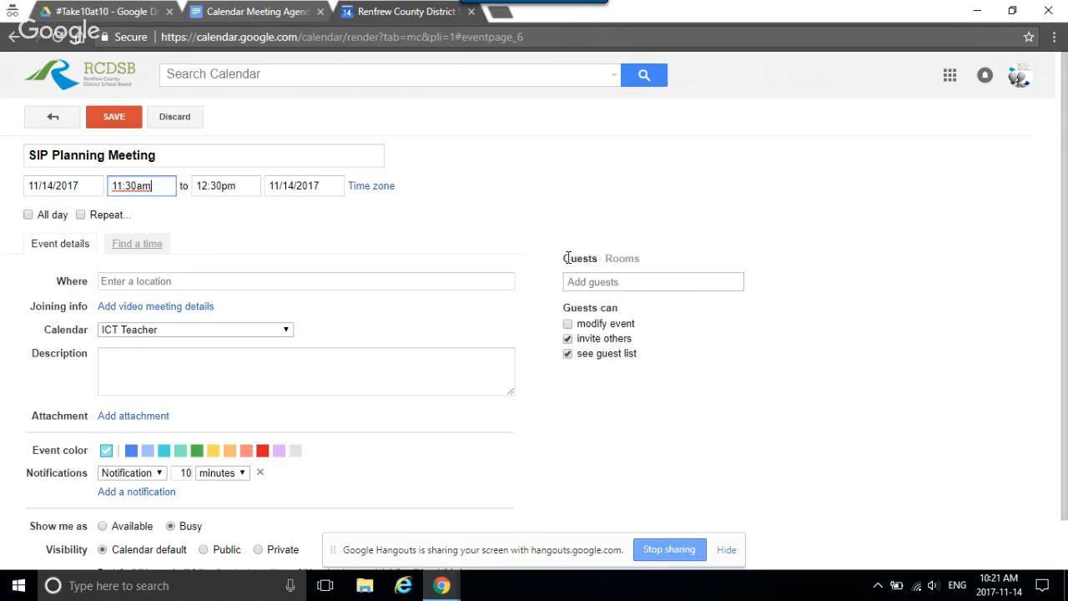
# - Add two colleagues from the directory suggestions as guests of the event
pyautogui.click(577, 282)
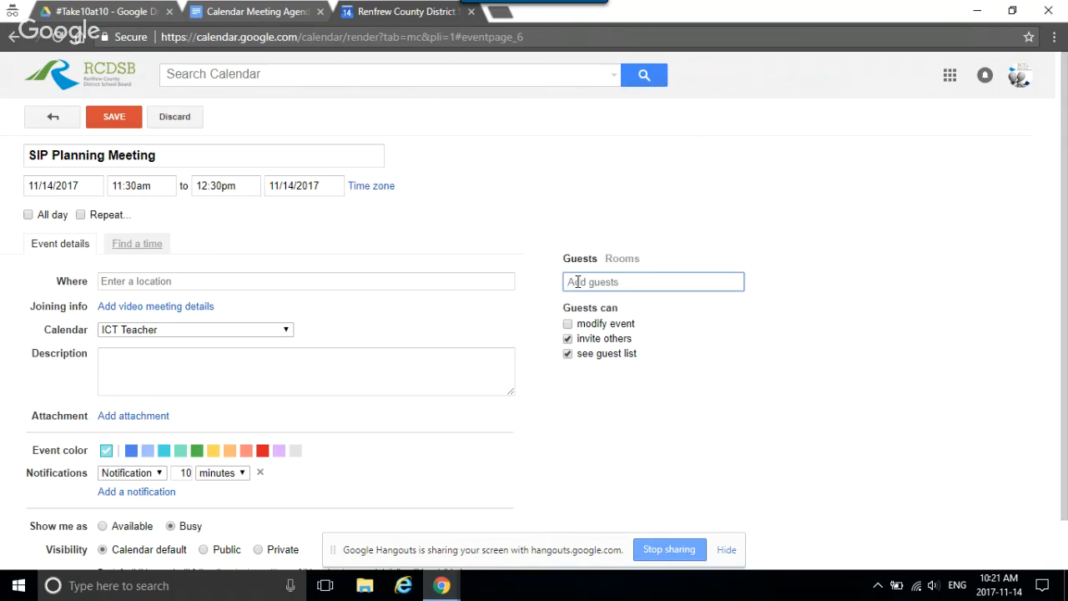
pyautogui.write('oli')
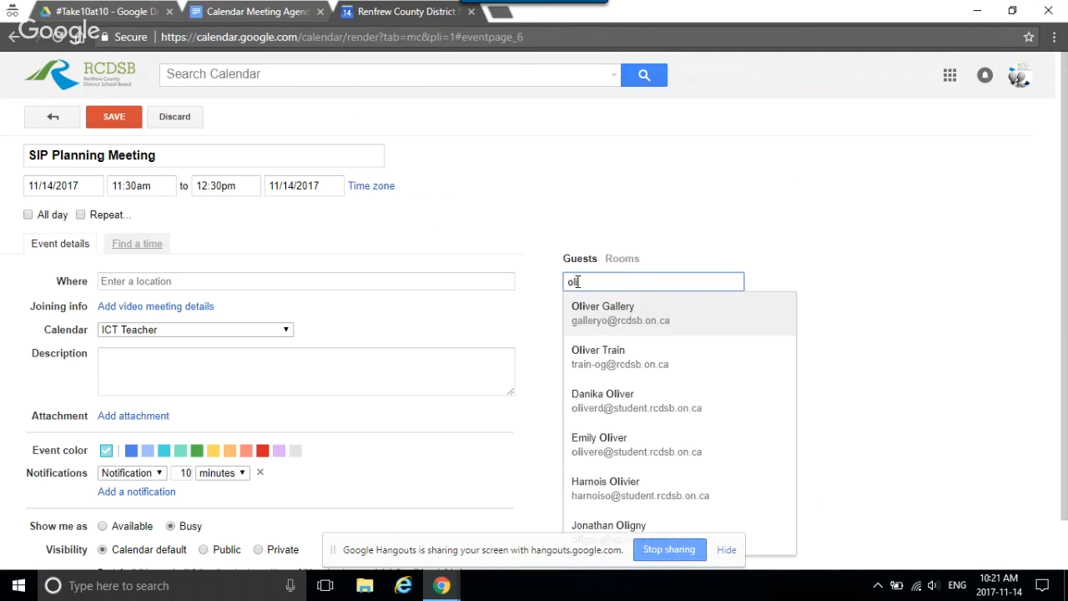
pyautogui.write('ver')
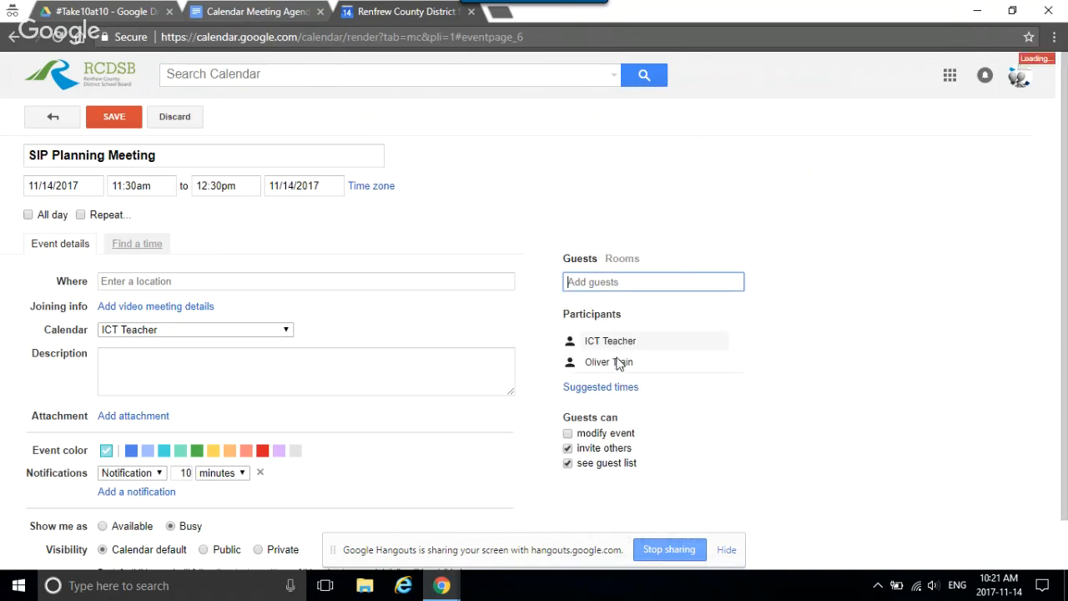
pyautogui.click(602, 359)
pyautogui.write('jan')
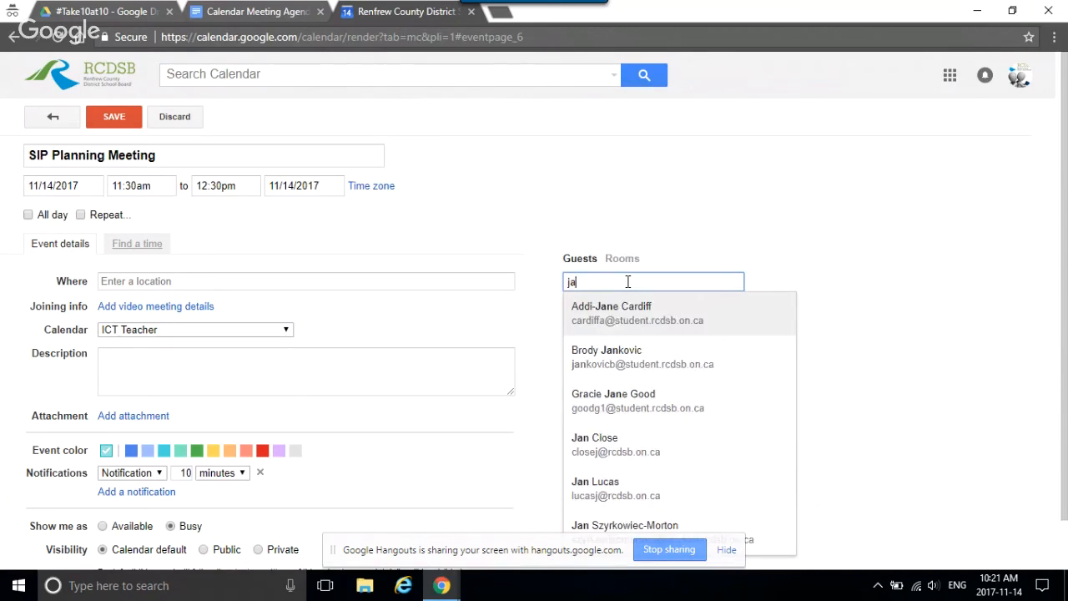
pyautogui.press('BackSpace')
pyautogui.write('on')
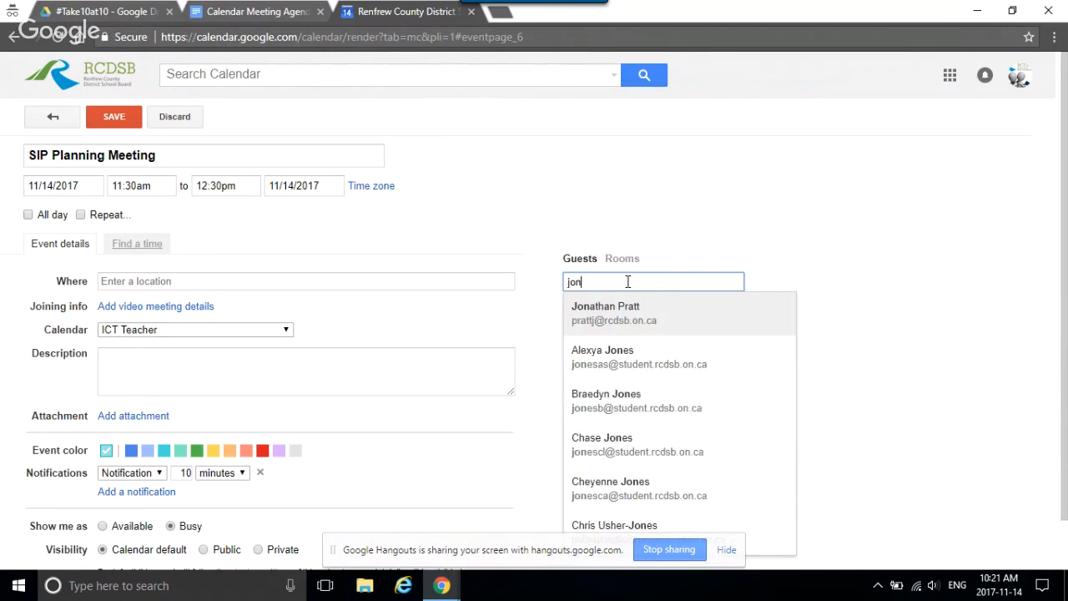
pyautogui.click(611, 330)
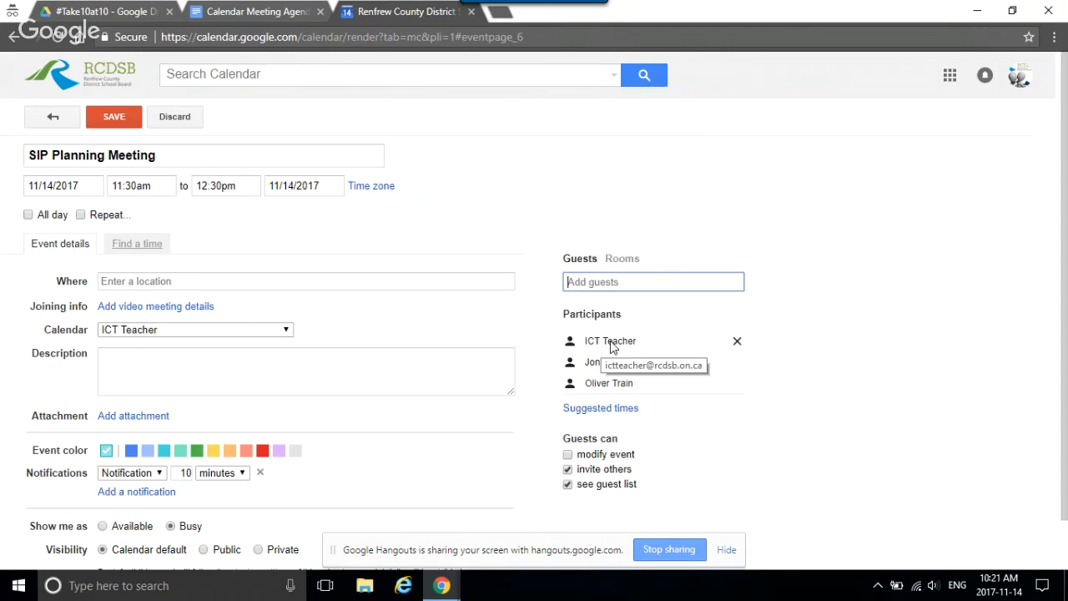
# - Check room availability at ADH, and book MAR-Meeting Room from the MAR group for the event
pyautogui.click(622, 258)
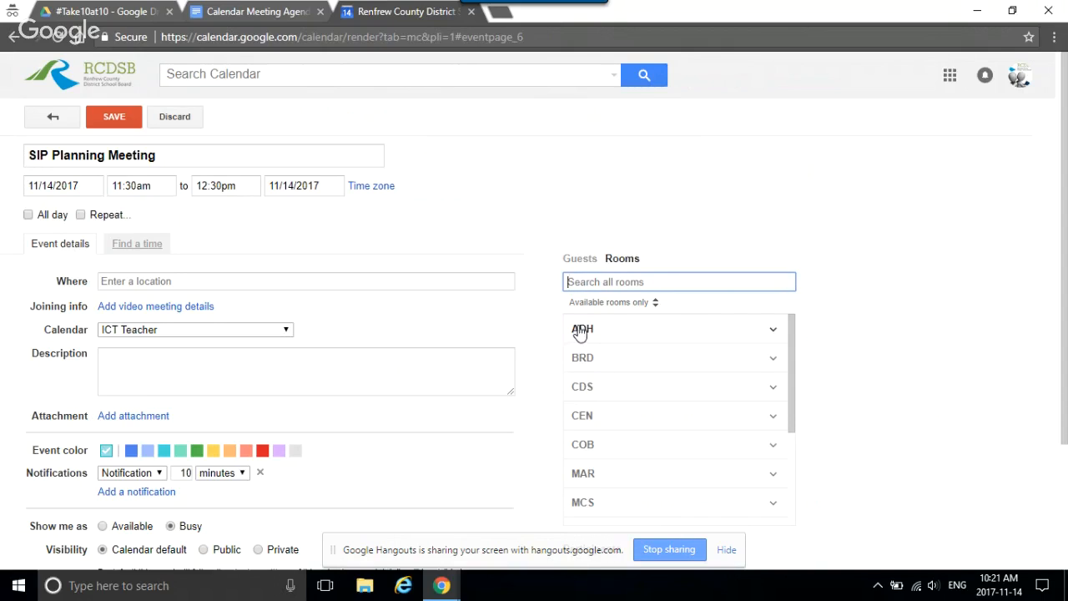
pyautogui.click(774, 332)
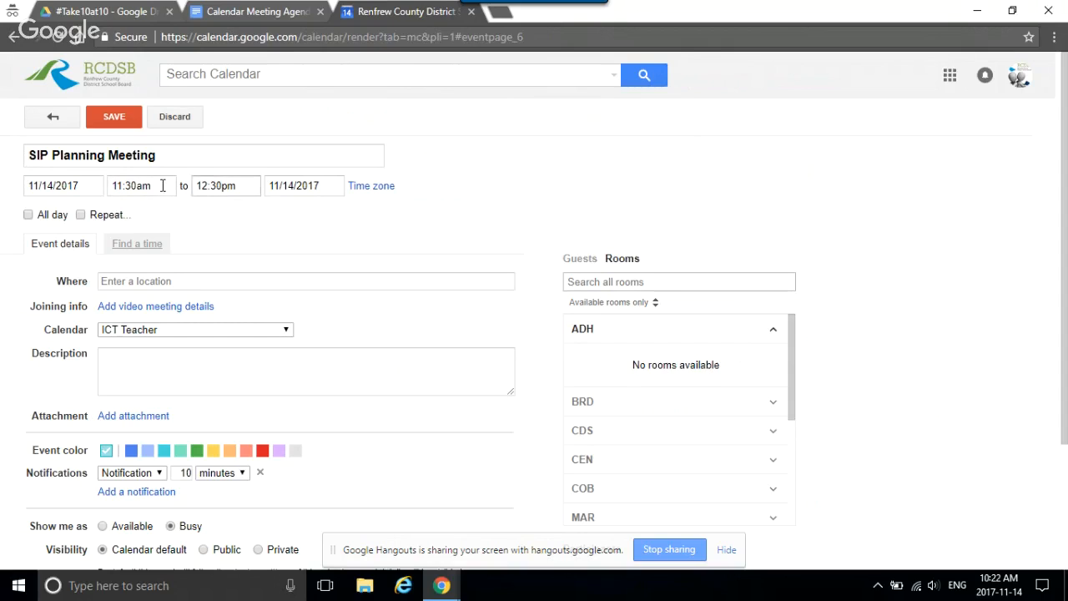
pyautogui.click(778, 334)
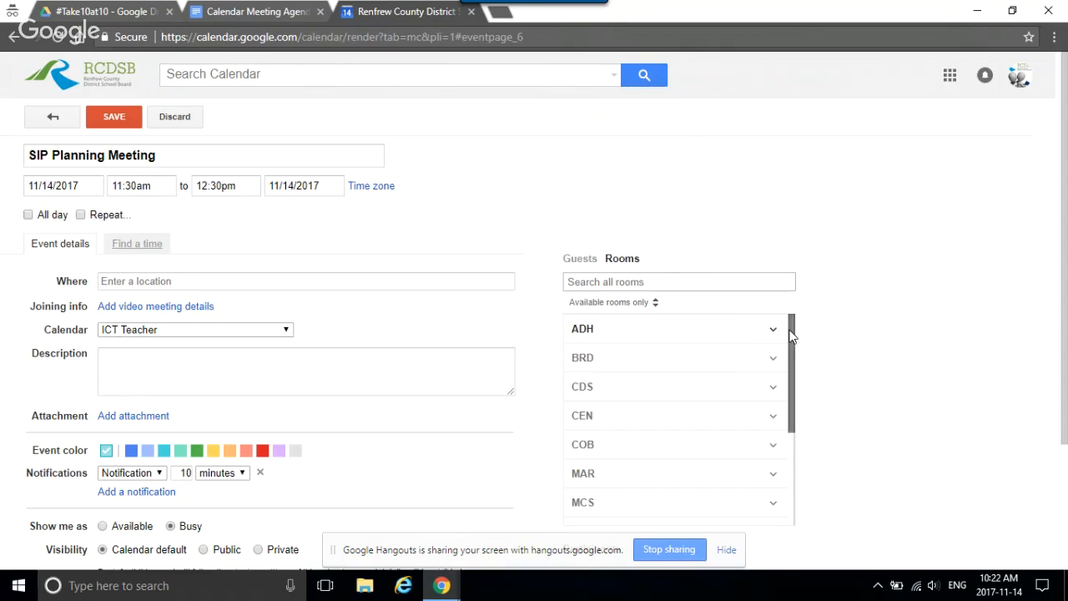
pyautogui.moveTo(792, 337); pyautogui.dragTo(792, 391)
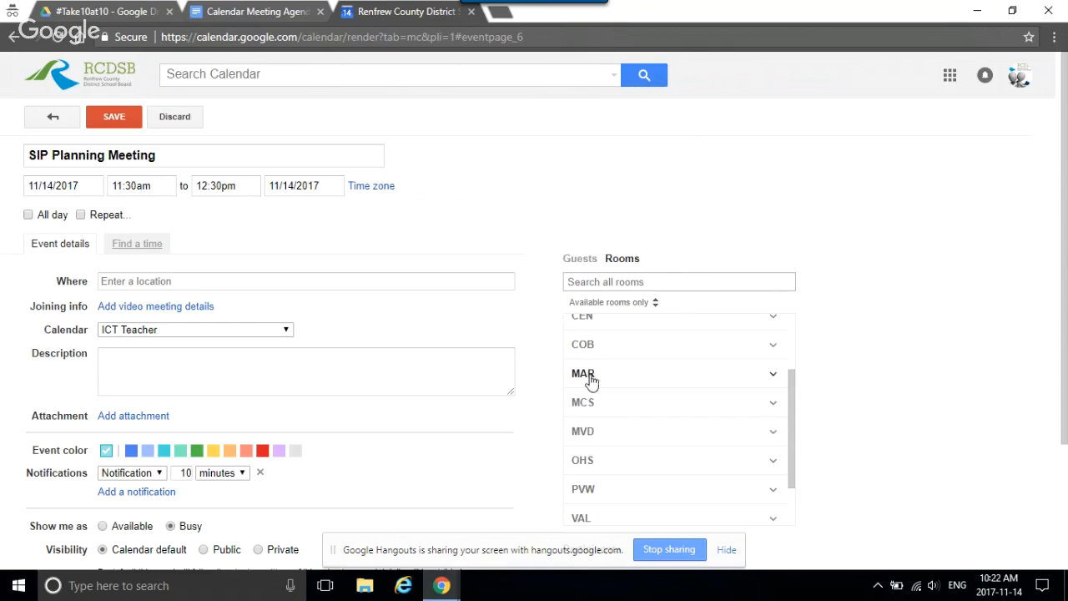
pyautogui.click(775, 376)
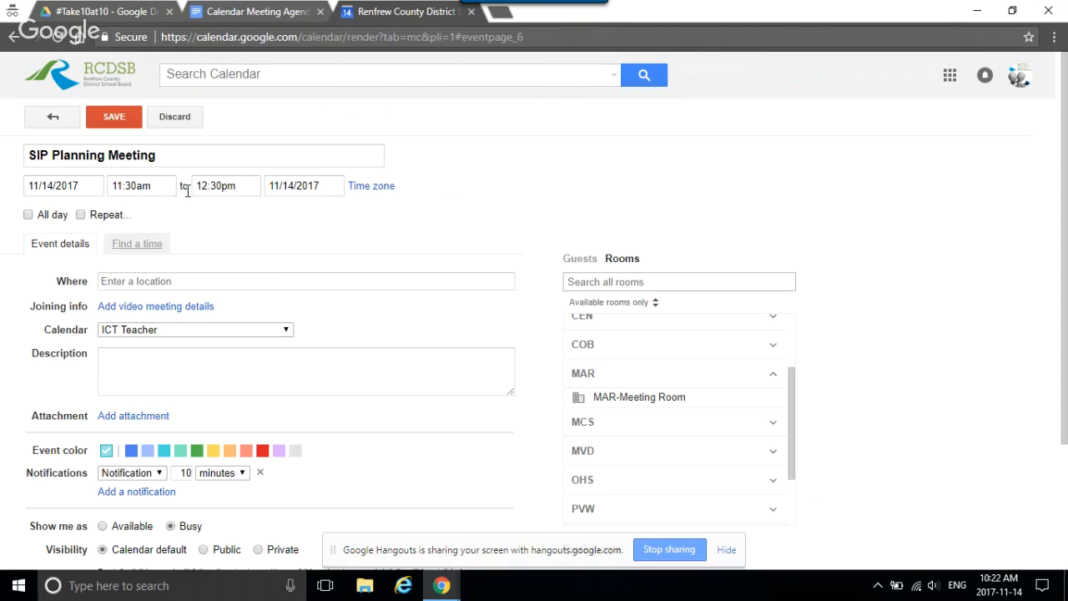
pyautogui.click(643, 401)
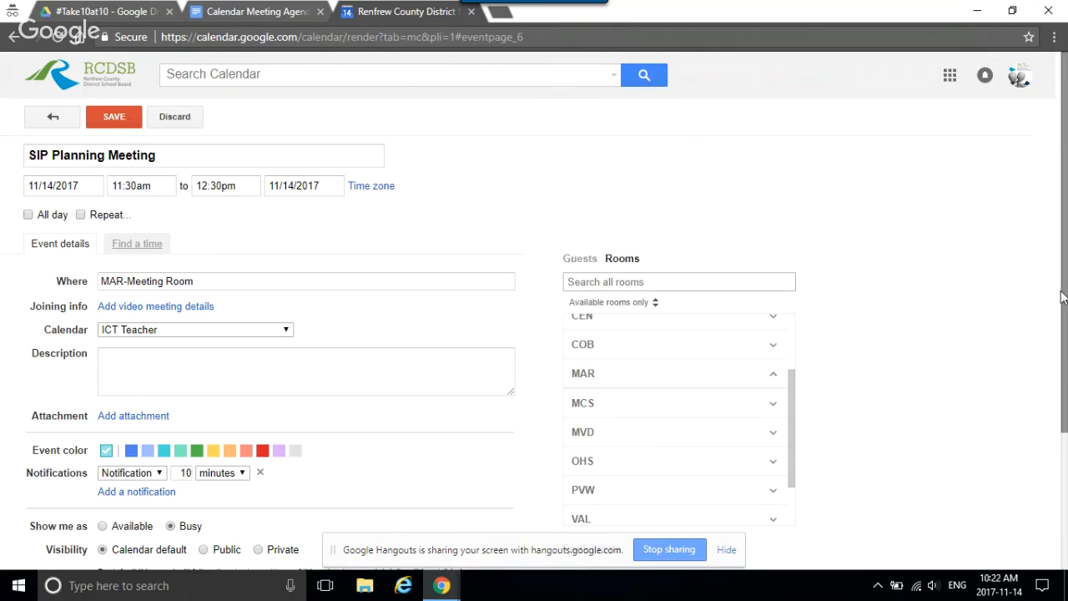
# - Attach the Calendar Meeting Agenda document from the #Take10at10 Drive folder to the event
pyautogui.moveTo(1064, 291); pyautogui.dragTo(1046, 347)
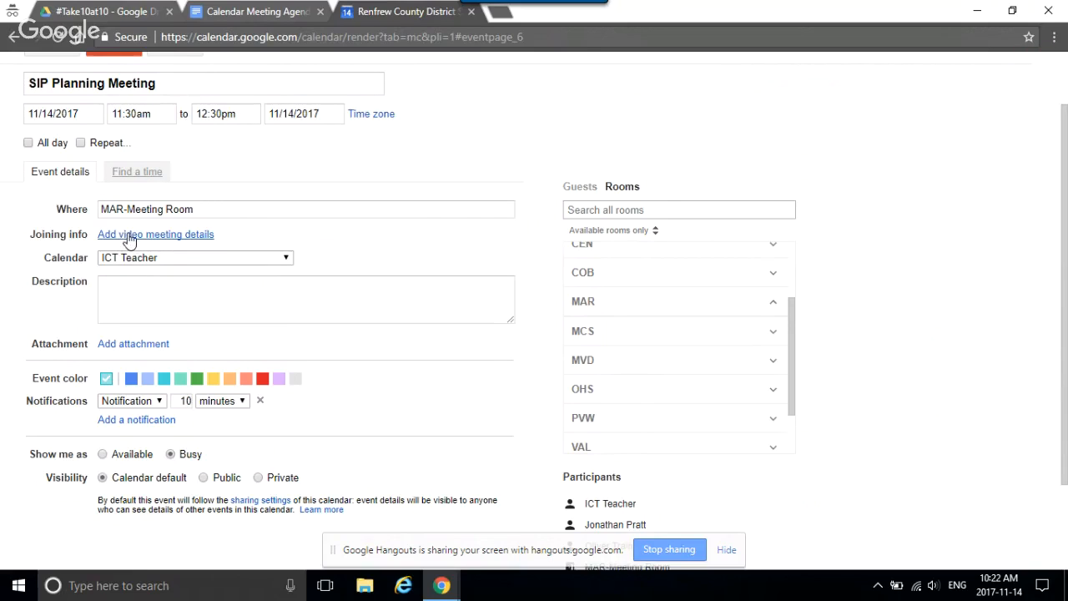
pyautogui.click(136, 349)
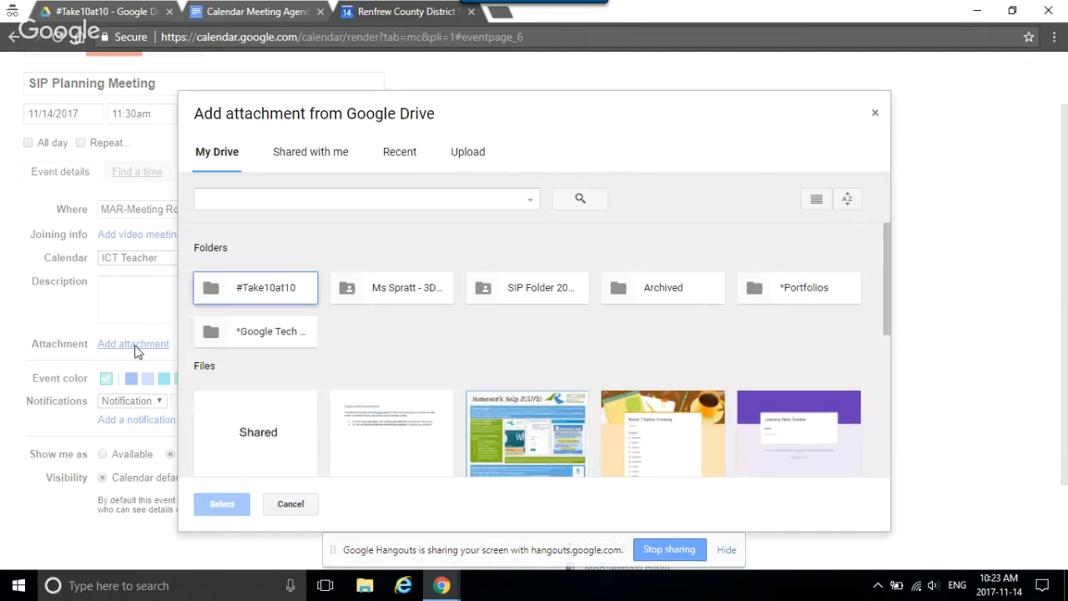
pyautogui.doubleClick(248, 289)
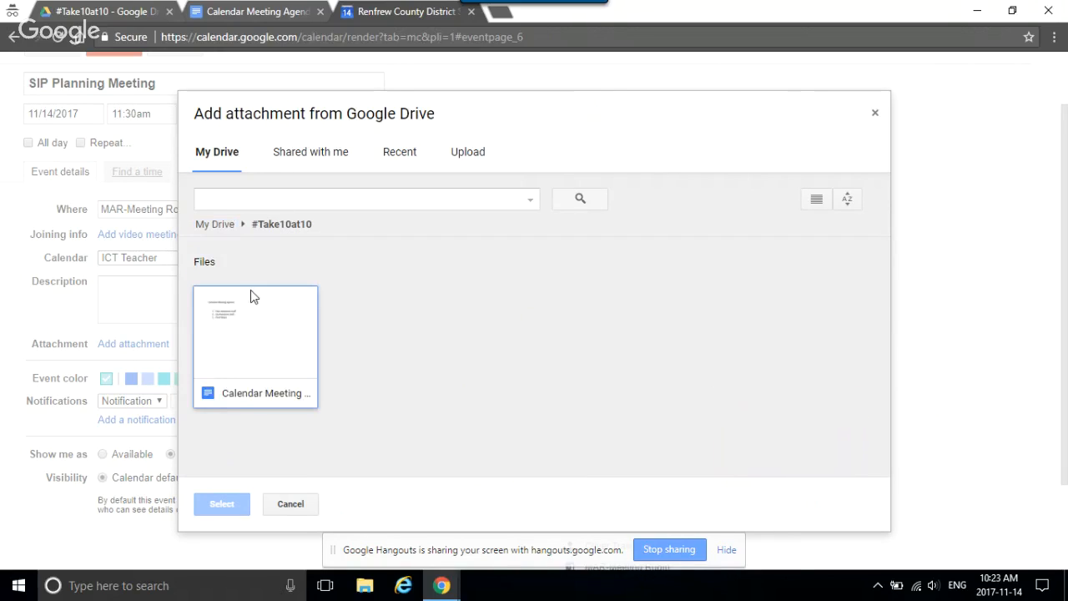
pyautogui.click(283, 337)
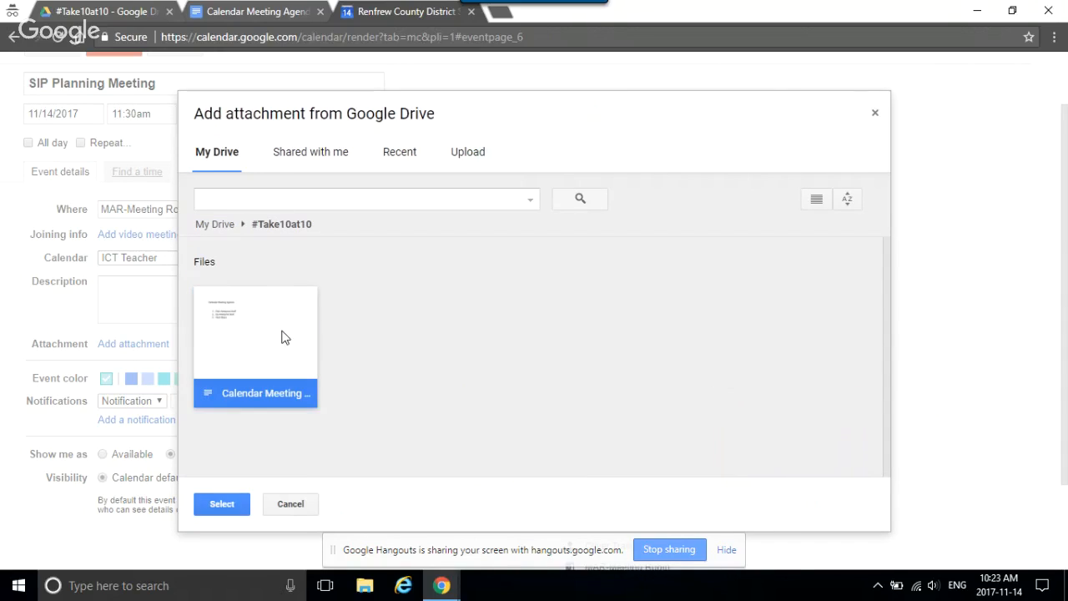
pyautogui.click(222, 505)
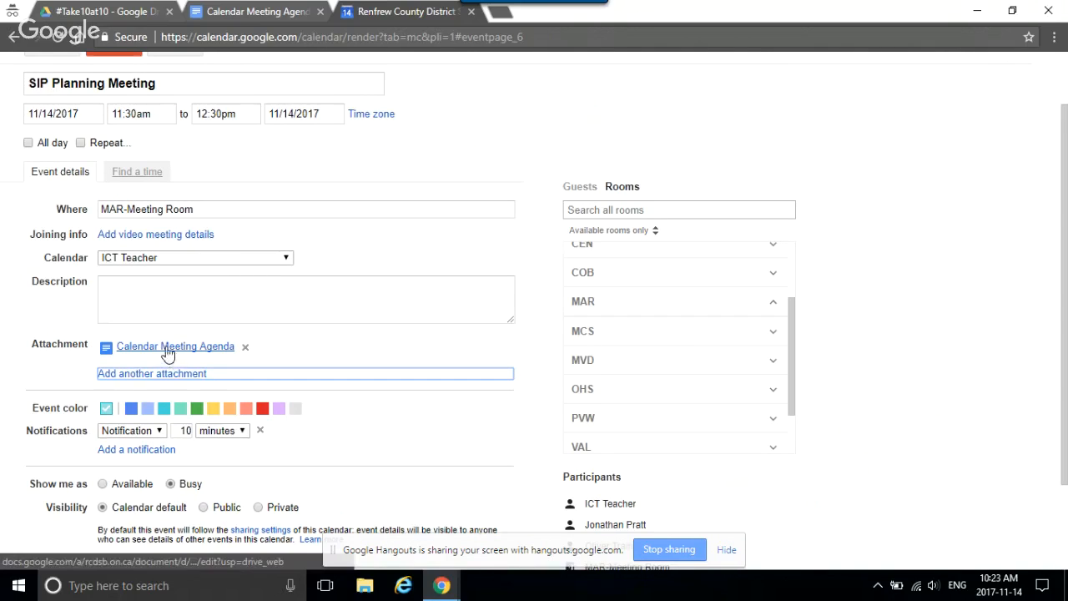
# - Save the SIP Planning Meeting event and send invitations to its guests
pyautogui.scroll(1, 399, 311)
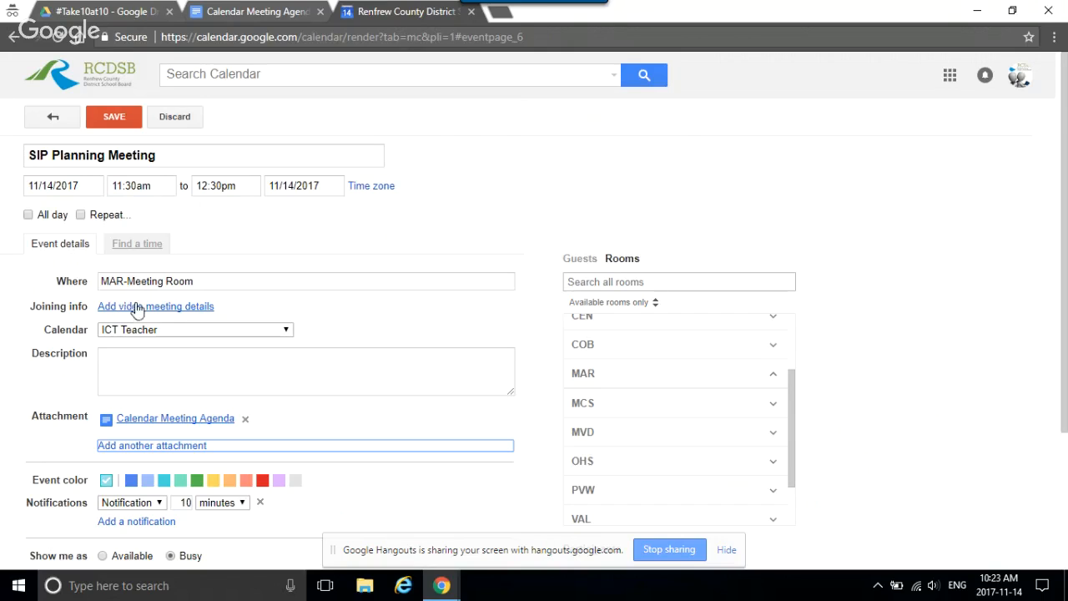
pyautogui.click(115, 119)
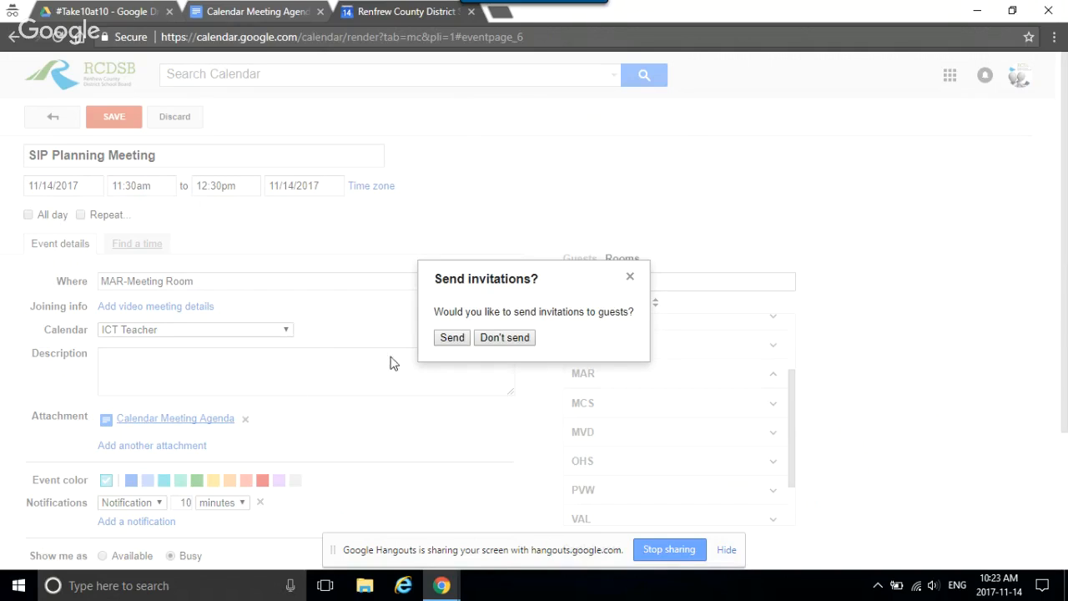
pyautogui.click(452, 338)
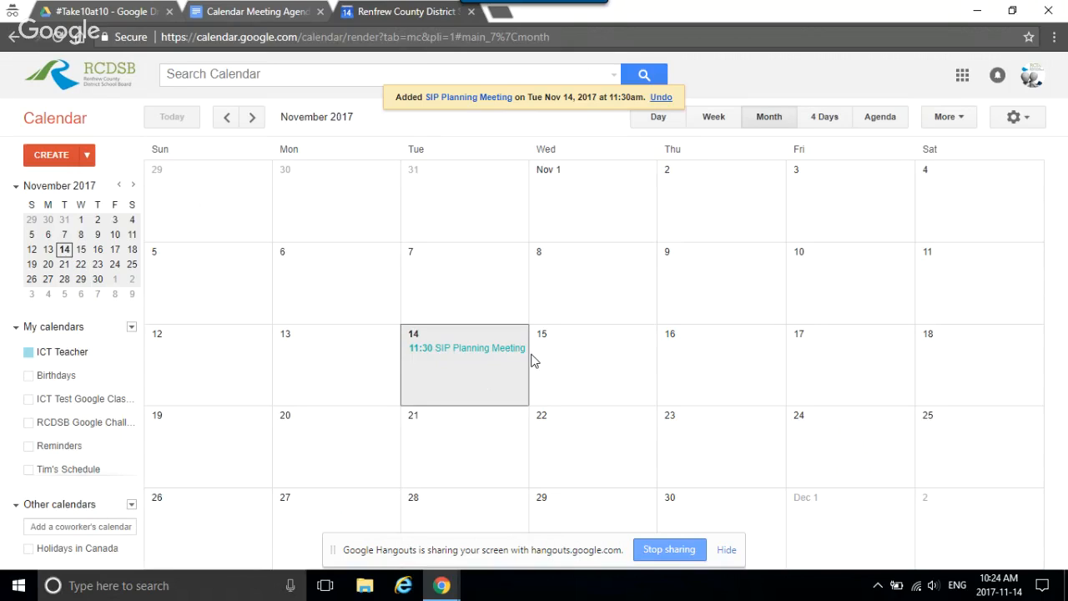
# - Start a new calendar from the calendar settings and name it SIP Planning Team Calendar
pyautogui.click(1026, 122)
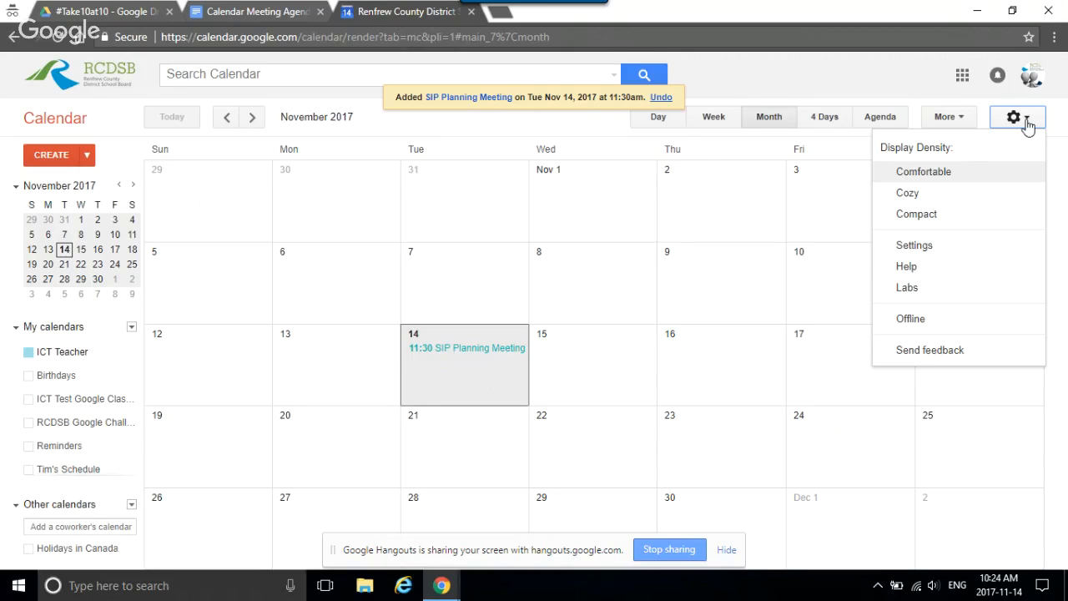
pyautogui.click(915, 247)
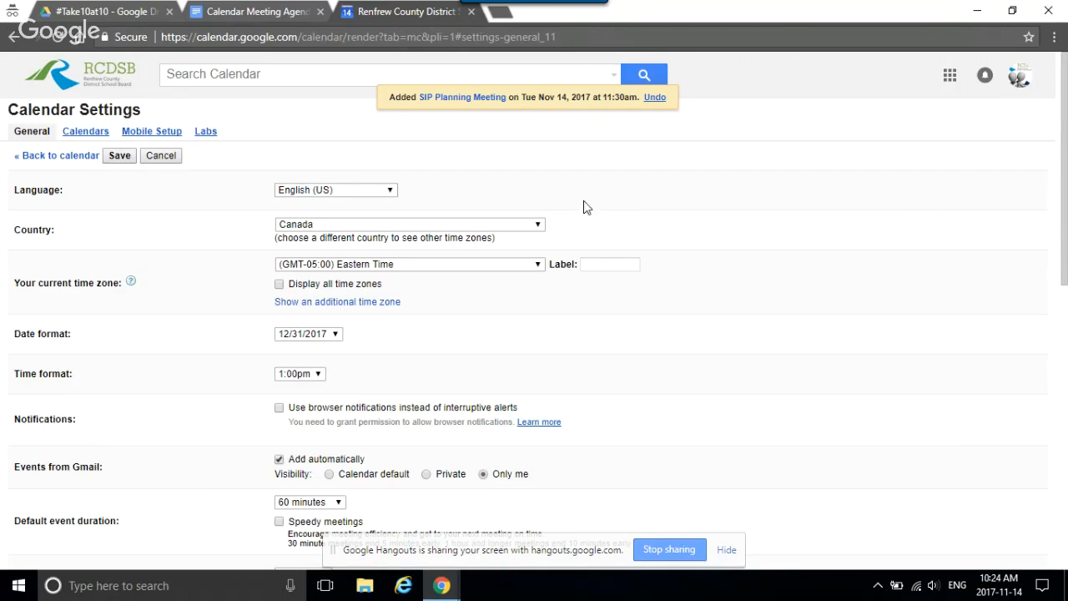
pyautogui.click(92, 138)
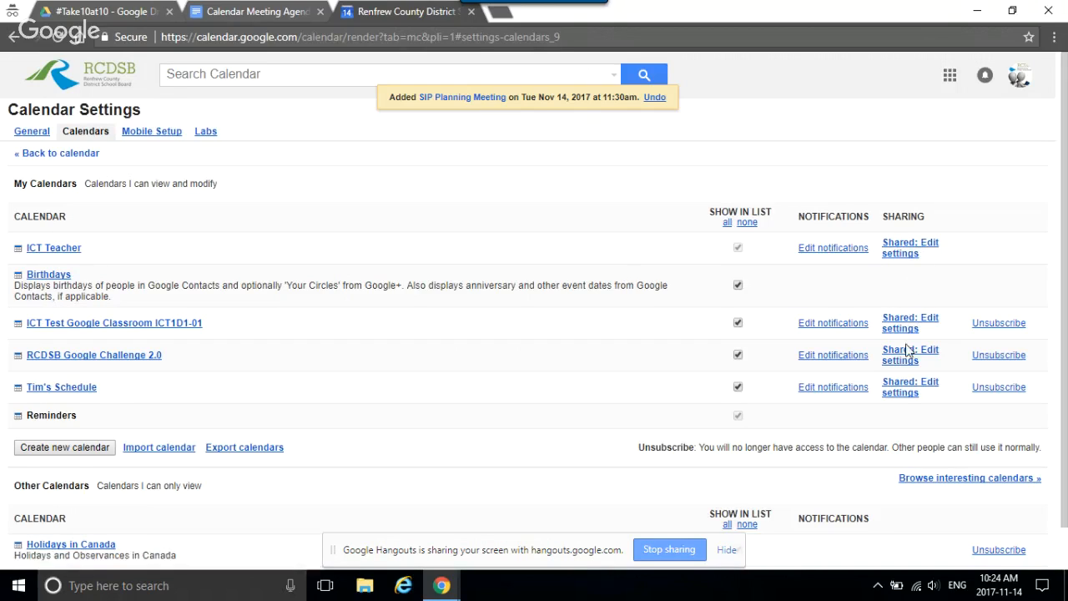
pyautogui.click(63, 449)
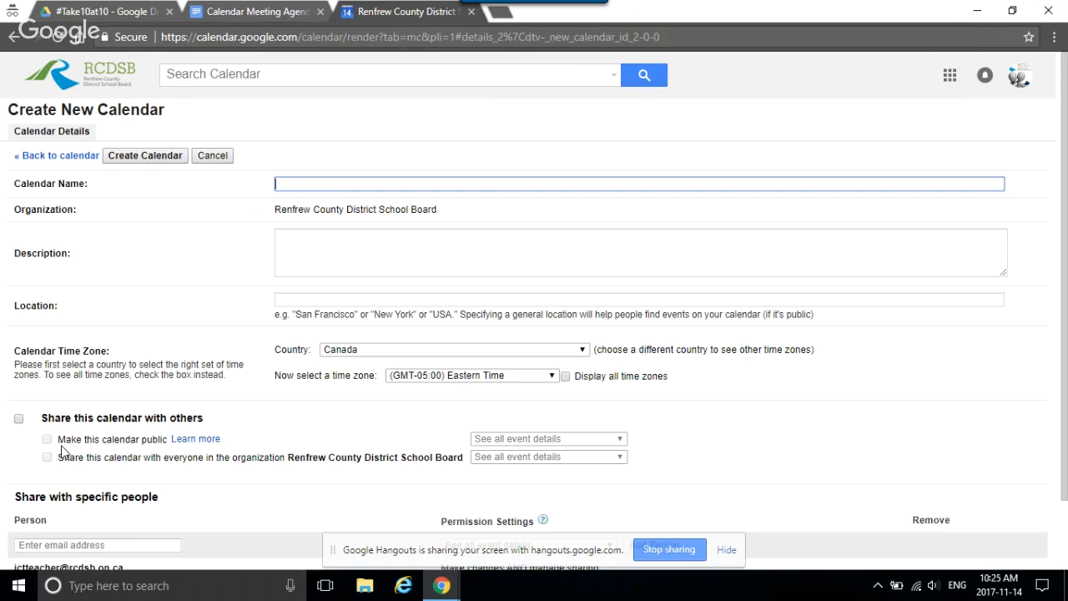
pyautogui.write('SIP Planning Team Calendar')
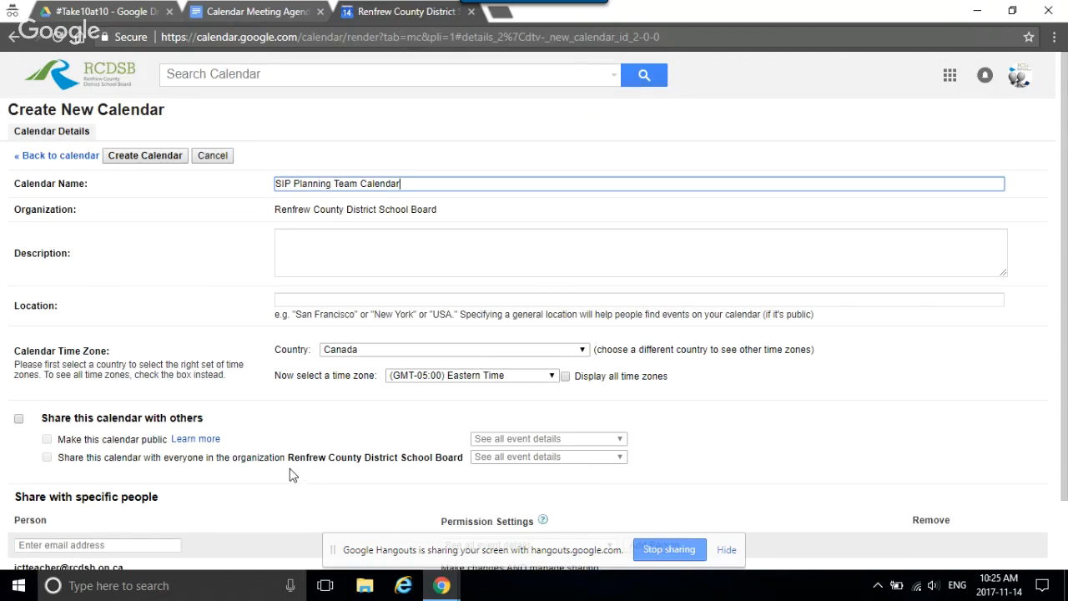
# - Share the new calendar with a specific colleague chosen from the directory suggestions
pyautogui.scroll(-2, 290, 468)
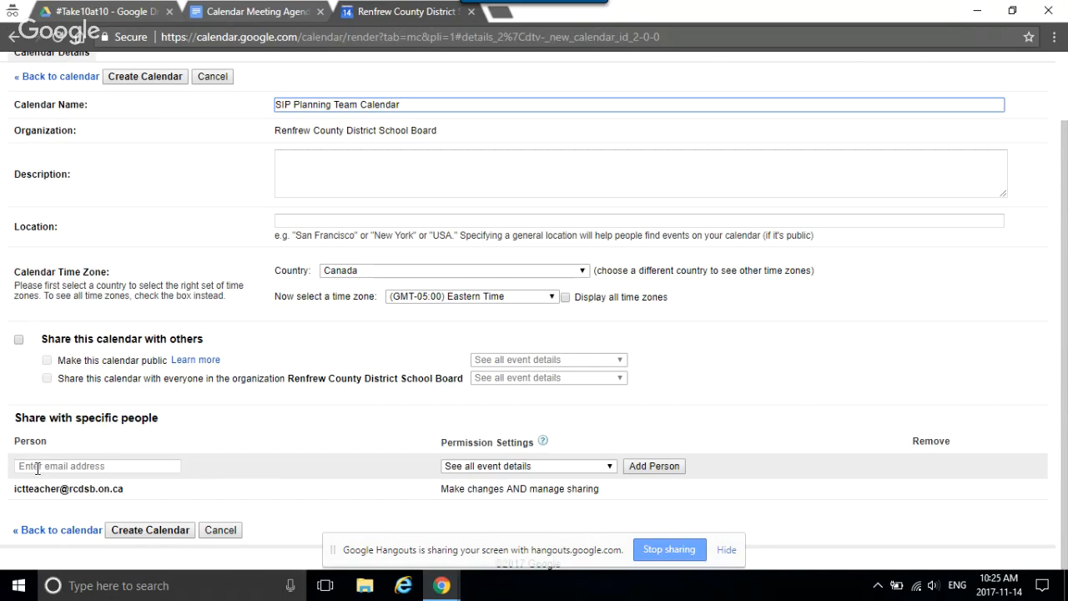
pyautogui.click(37, 468)
pyautogui.write('oliver')
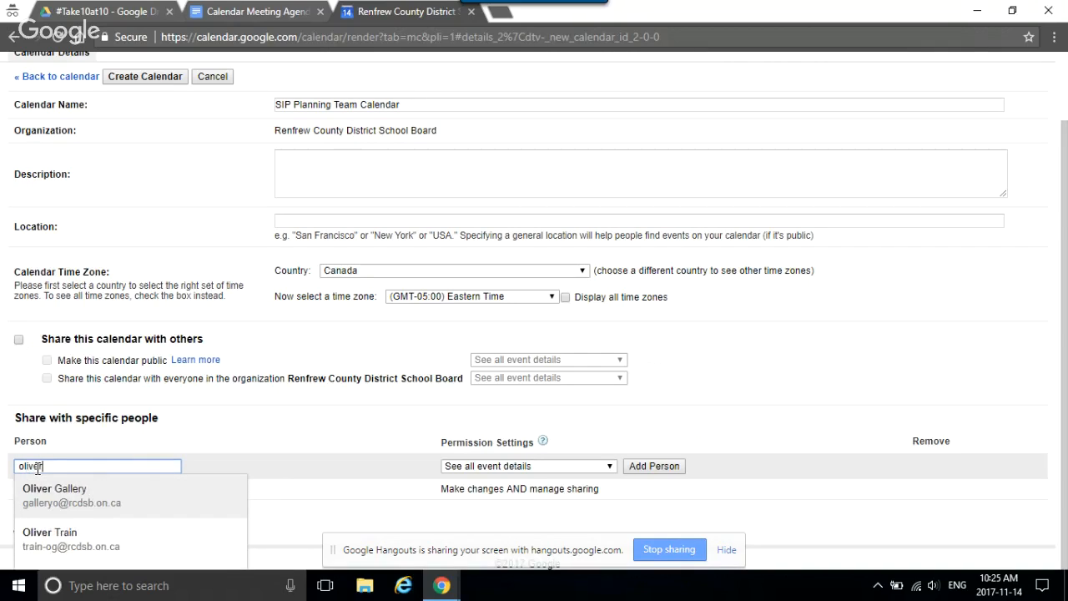
pyautogui.click(48, 538)
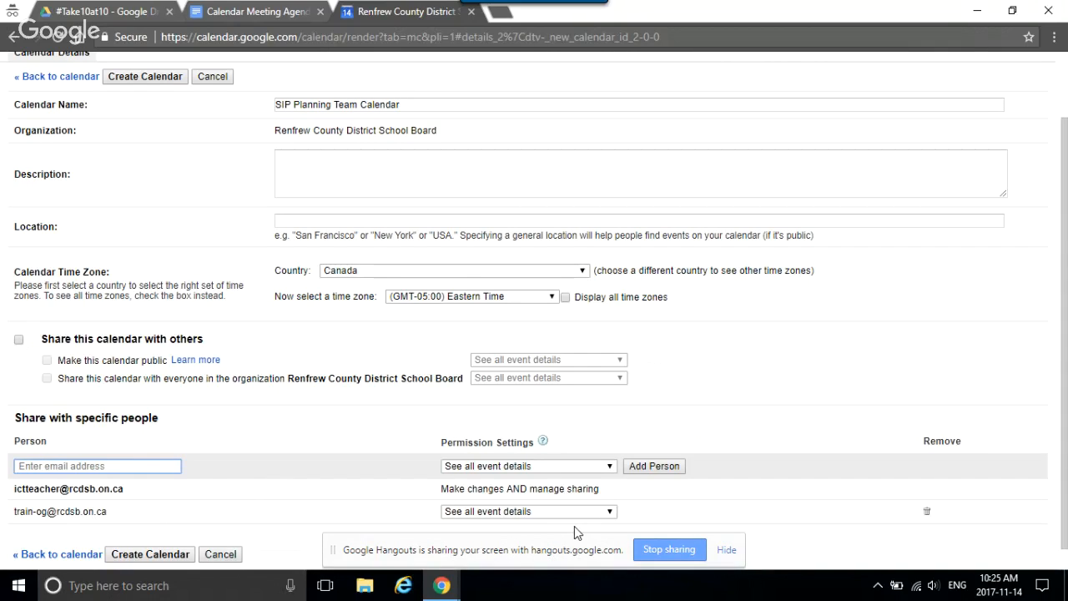
# - Hide the screen-sharing notice and review the permission levels available for the added colleague
pyautogui.click(725, 550)
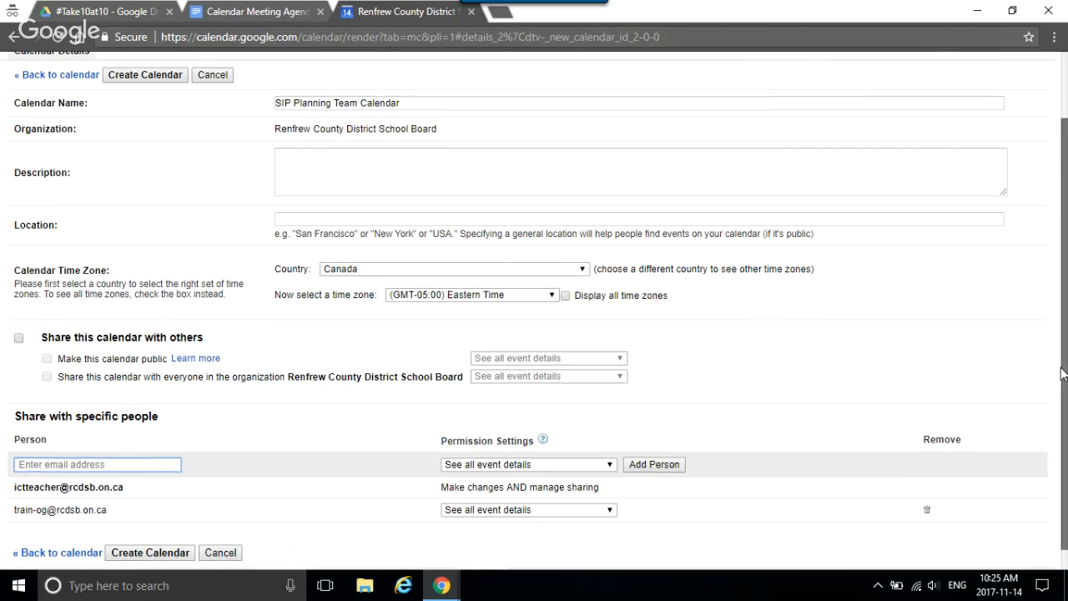
pyautogui.scroll(-1, 1065, 372)
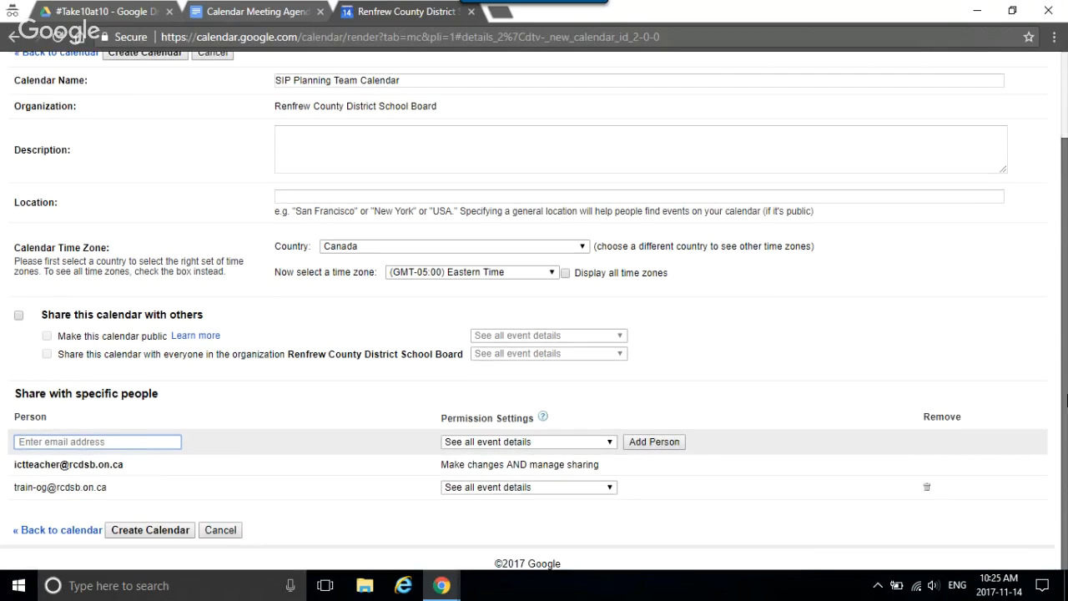
pyautogui.click(610, 488)
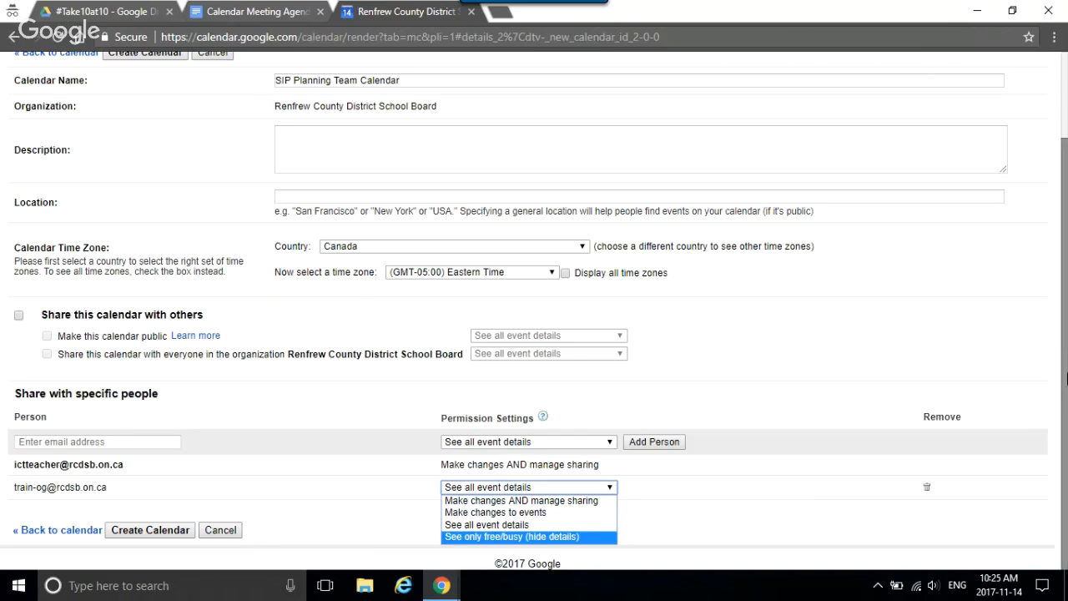
pyautogui.moveTo(1066, 368); pyautogui.dragTo(1066, 353)
pyautogui.scroll(1, 1066, 352)
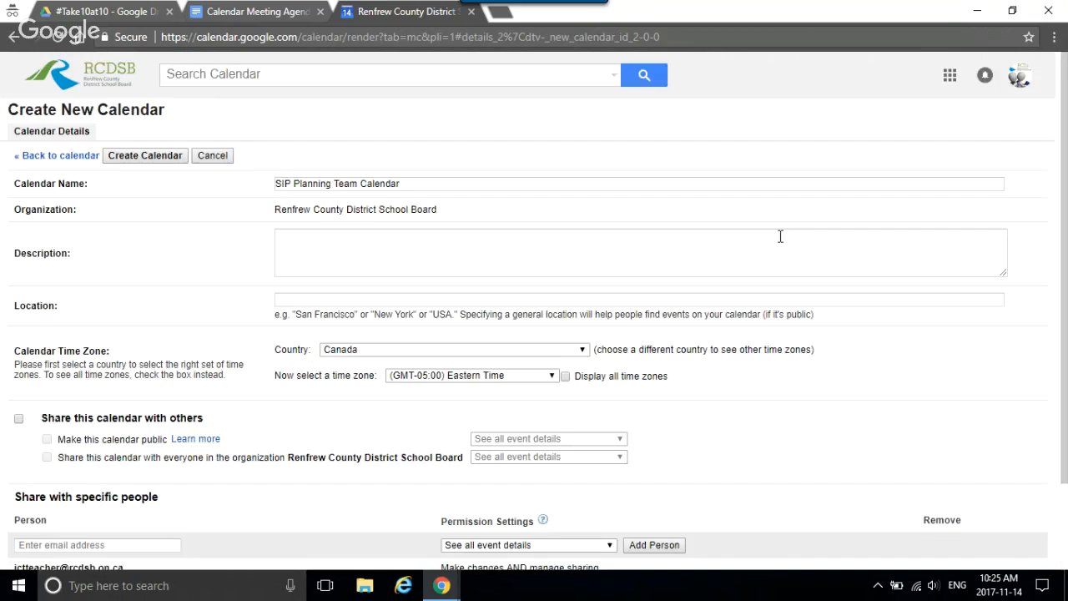
# - Cancel the creation of the new calendar and discard it
pyautogui.click(213, 156)
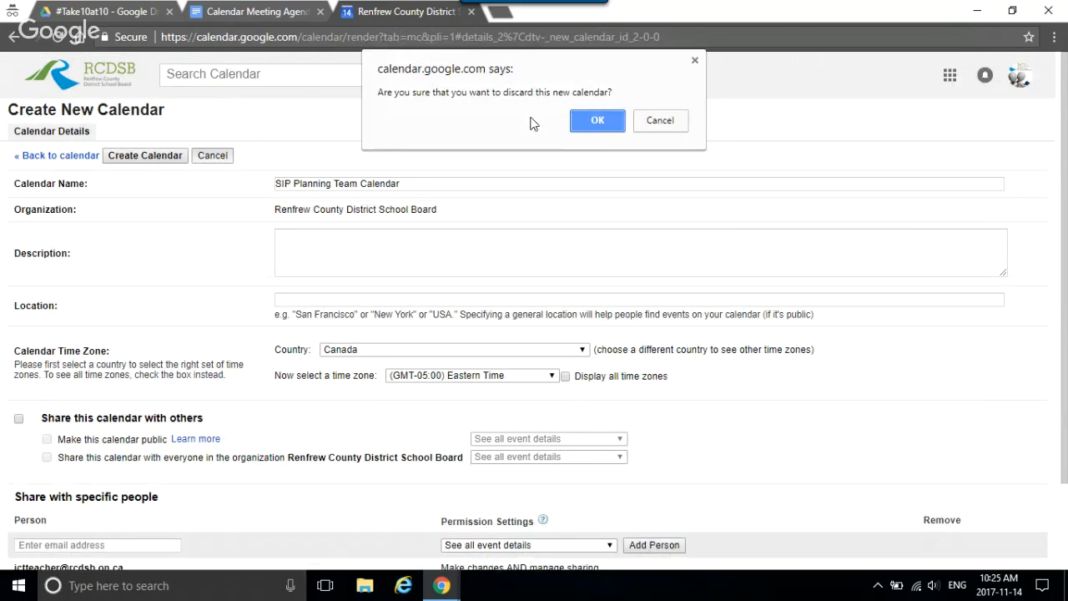
pyautogui.click(596, 124)
pyautogui.click(597, 123)
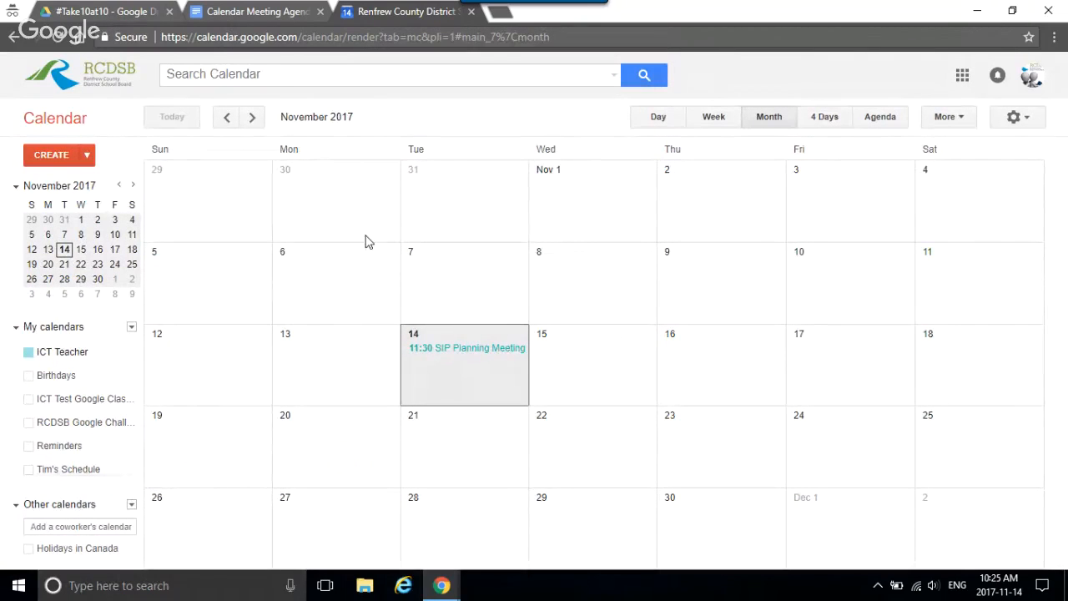
# - Switch to the Google Hangouts window that is sharing the screen
pyautogui.moveTo(439, 590)
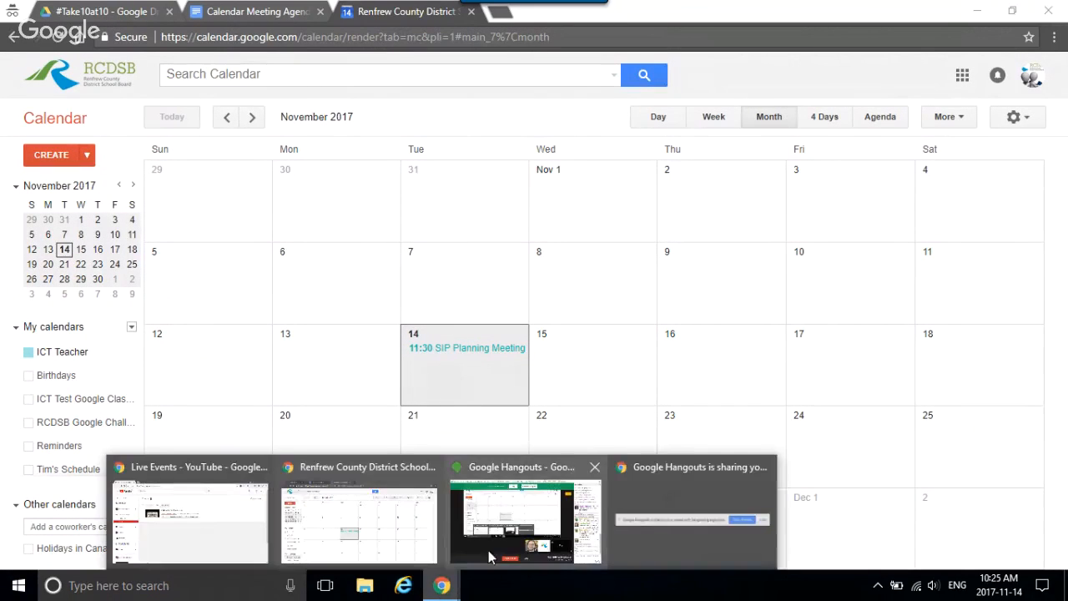
pyautogui.moveTo(490, 545)
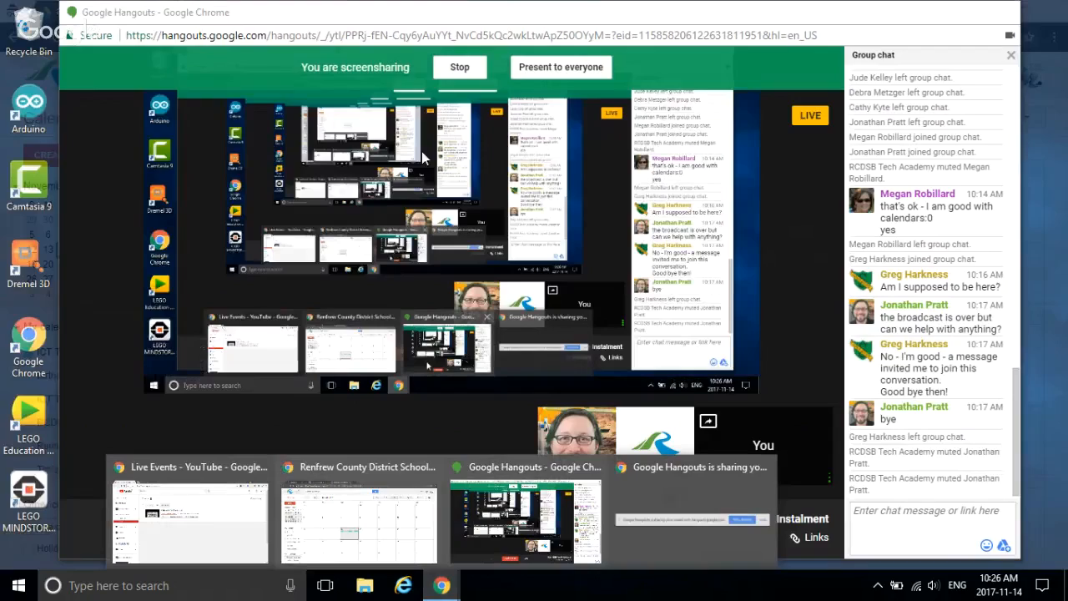
pyautogui.click(521, 530)
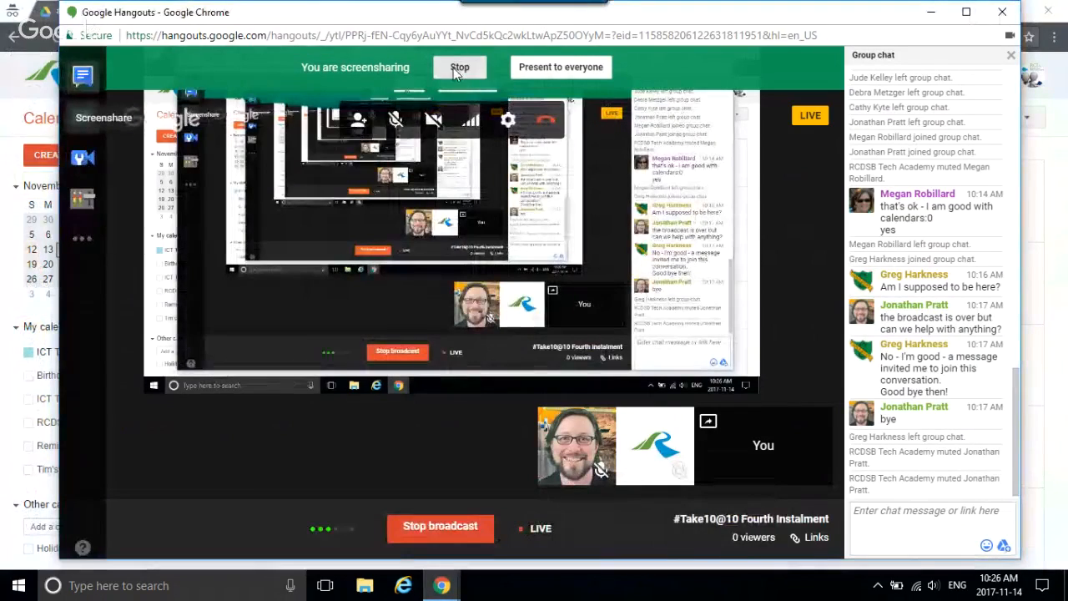